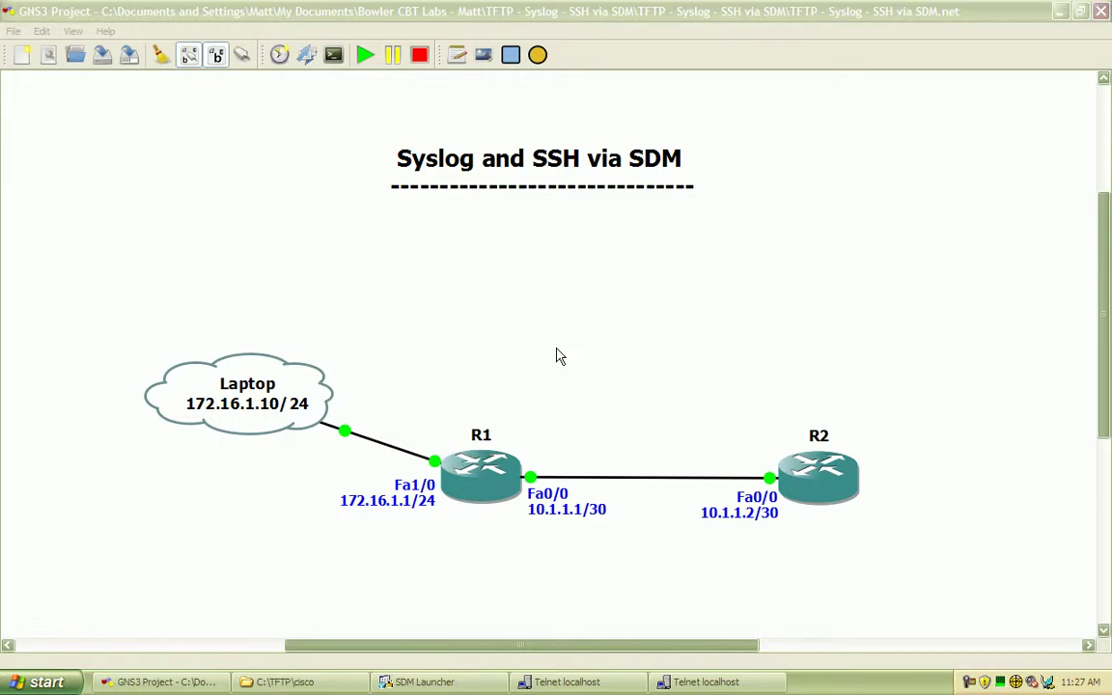
- Log in to R1's Telnet console and gain privileged EXEC access with enable
click(549, 340)
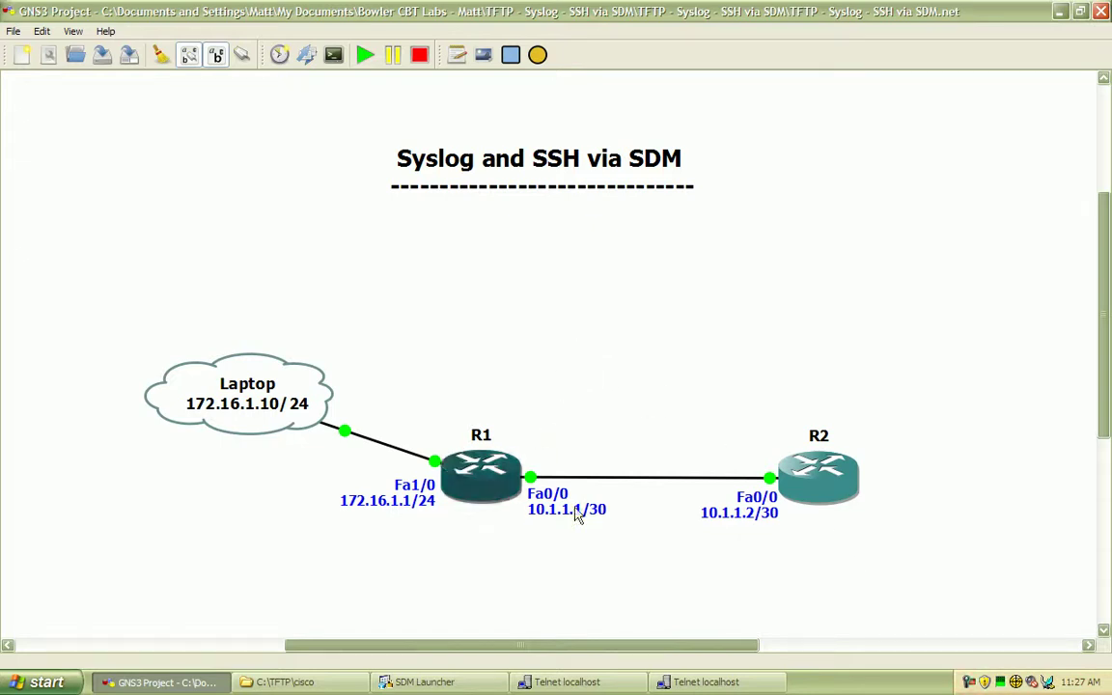
click(606, 688)
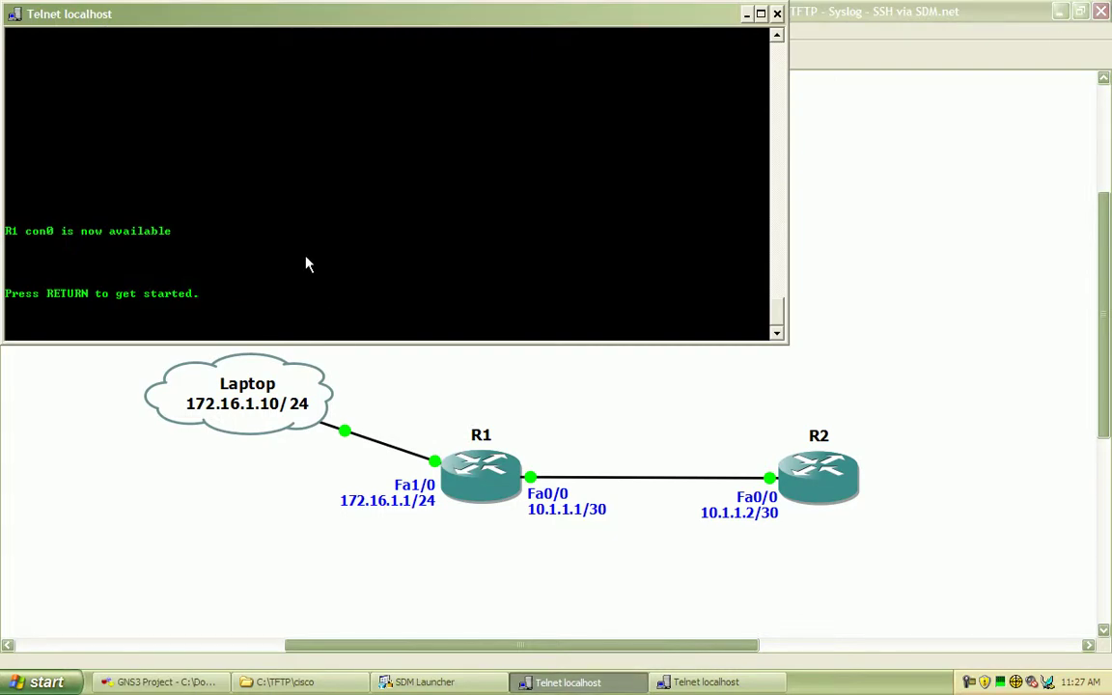
key(Return)
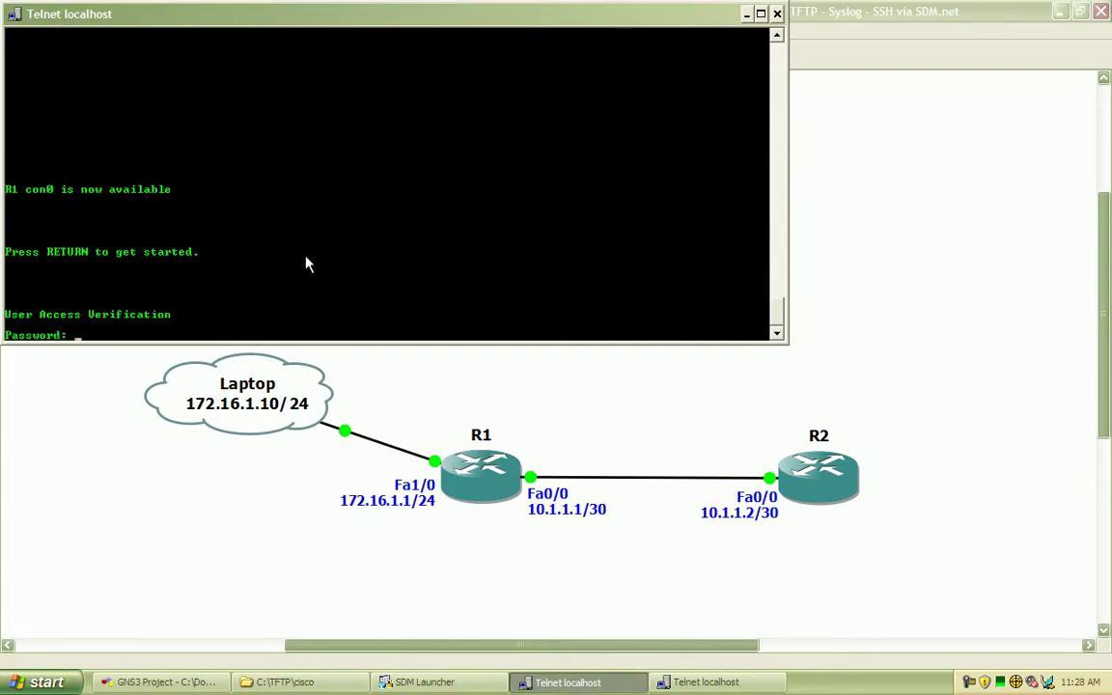
key(Return)
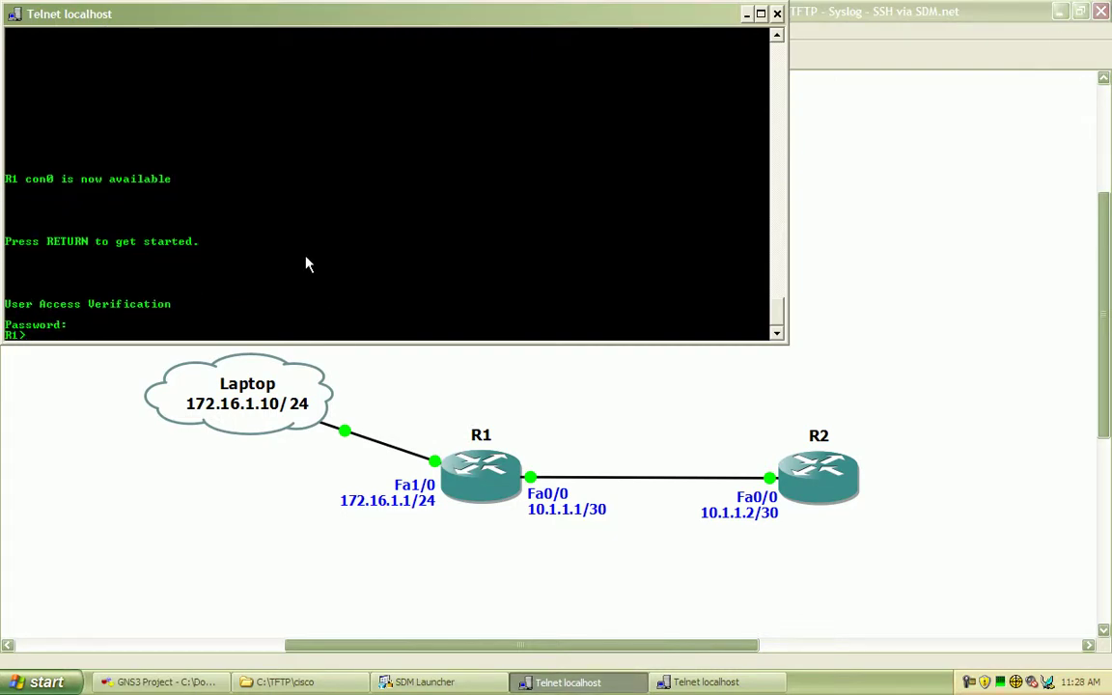
text(en)
key(Return)
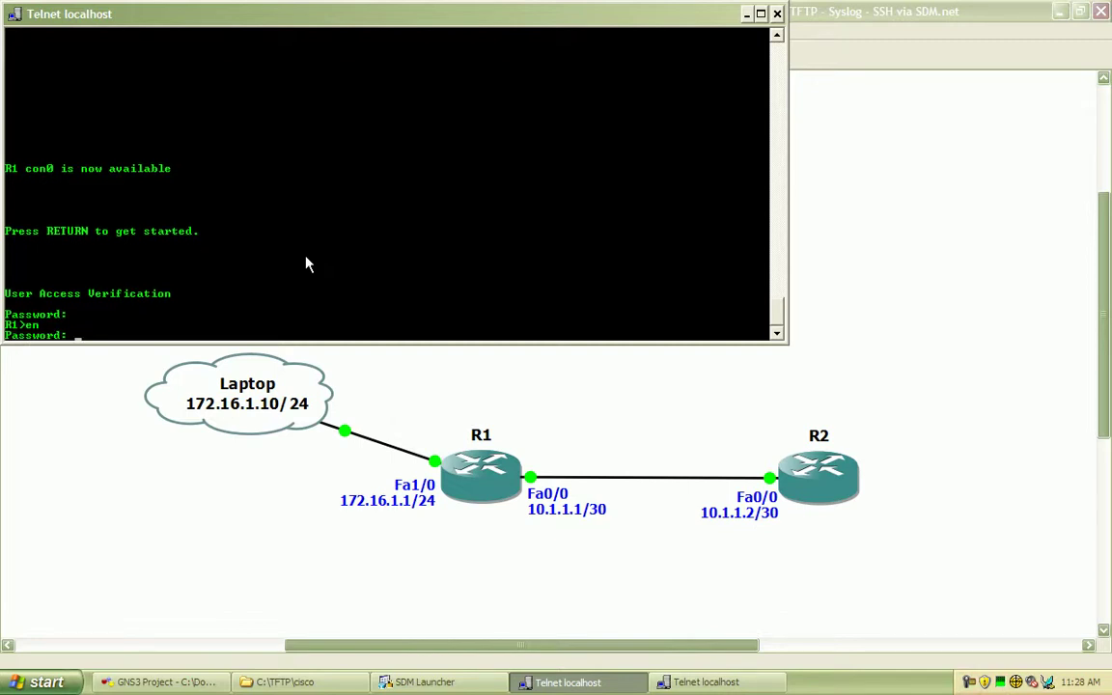
key(Return)
- Enter configure terminal and list interfaces, showing Fa0/0 at 10.1.1.1 and Fa1/0 unassigned, down
text(configute)
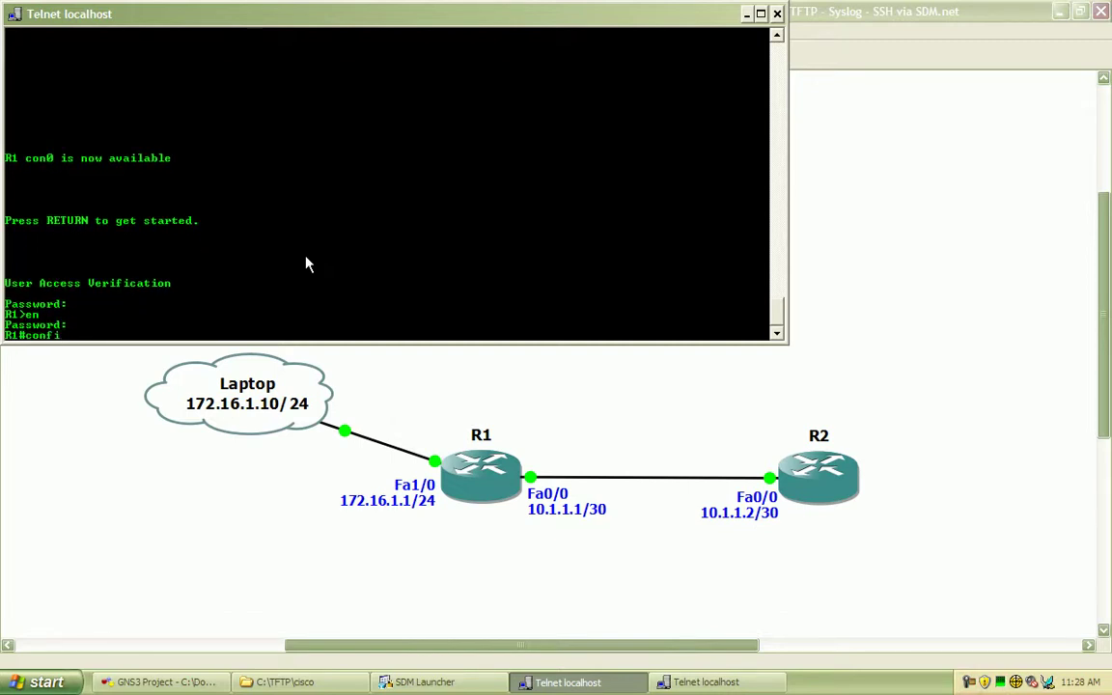
key(BackSpace)
key(BackSpace)
text(re terminal)
key(Return)
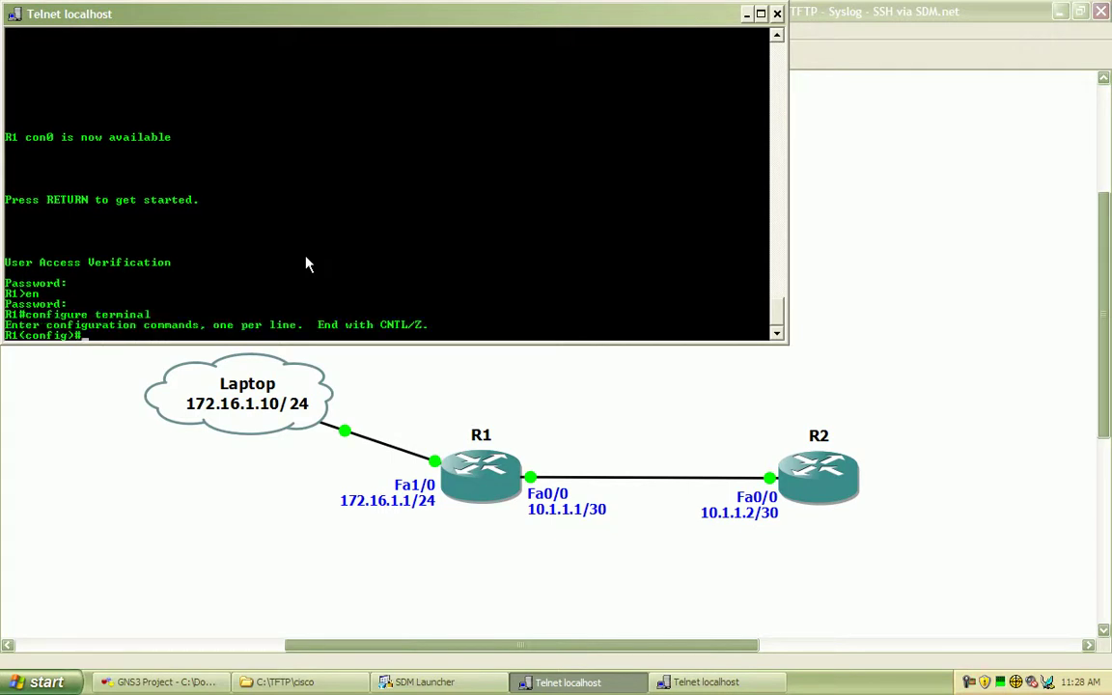
text(do show ip int brief)
key(Return)
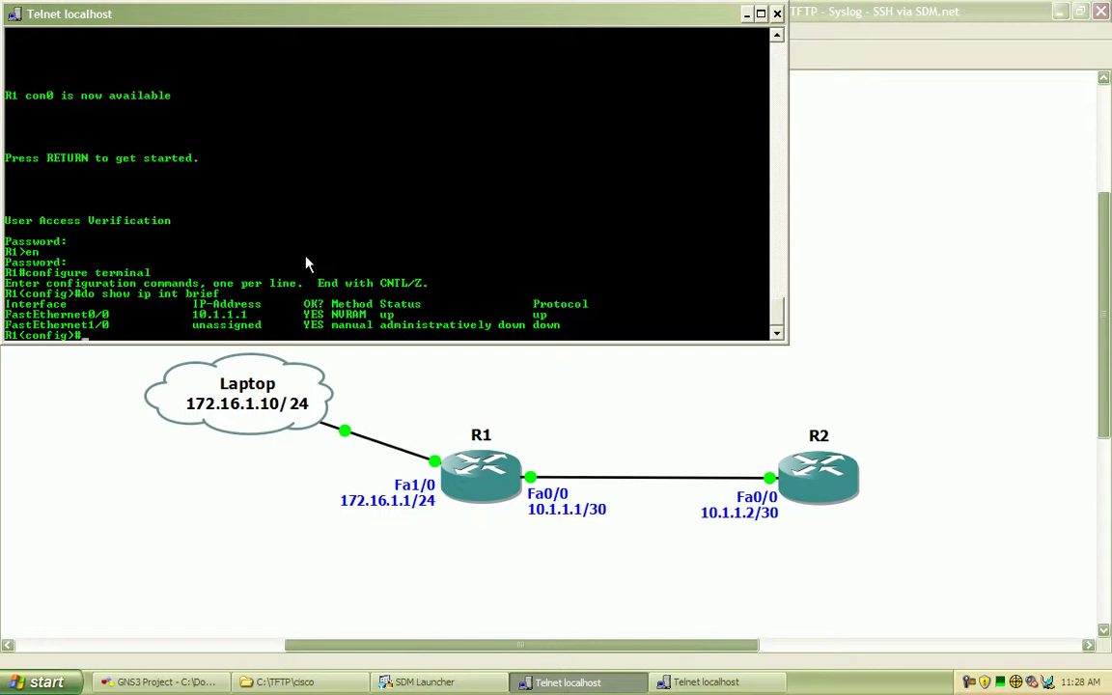
text(interface fastethe)
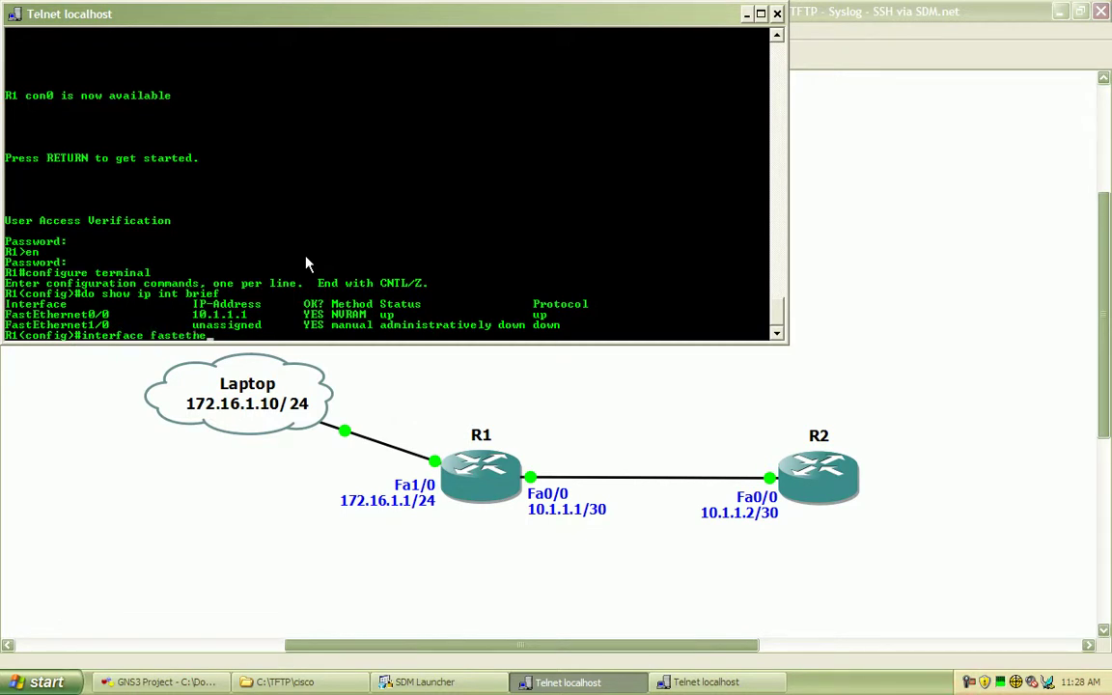
text(rnet1/0)
- Assign FastEthernet1/0 the address 172.16.1.1 255.255.255.0 and bring it out of shutdown
key(Return)
text(ip ad)
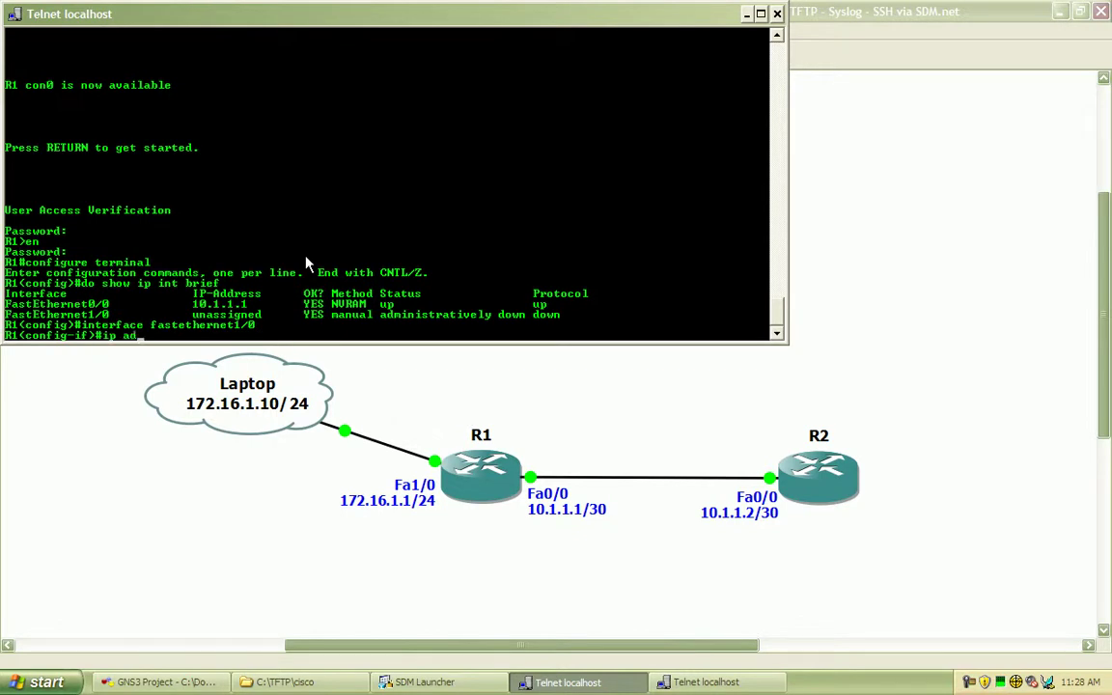
text(dress 172.16.1.1 25)
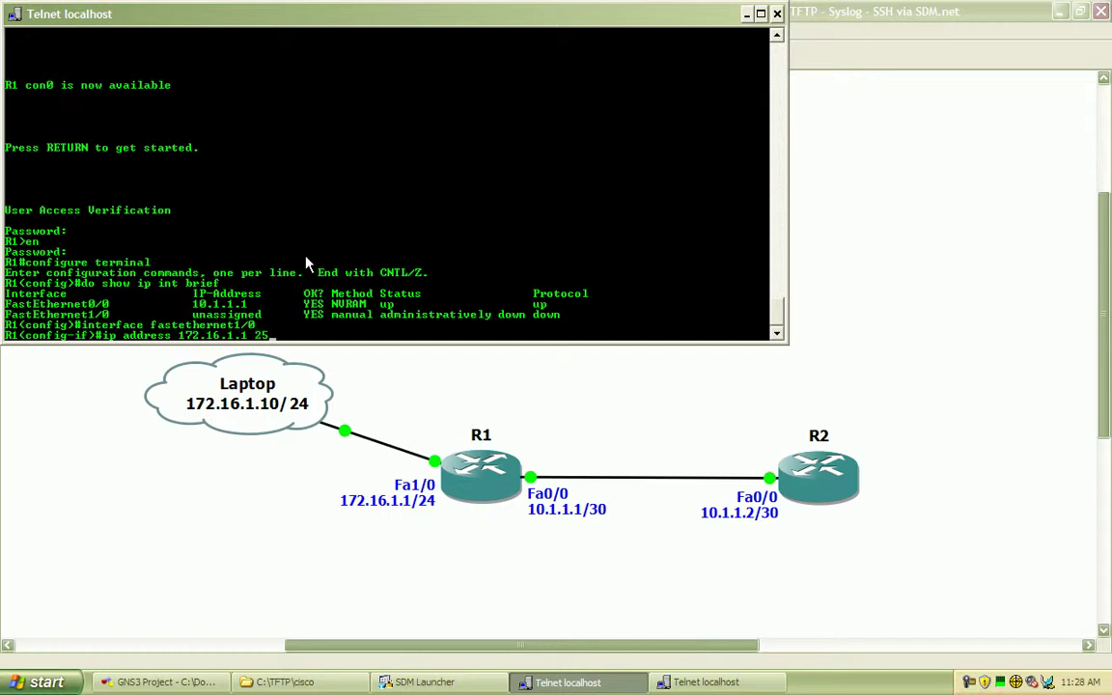
text(5.255.255.0)
key(Return)
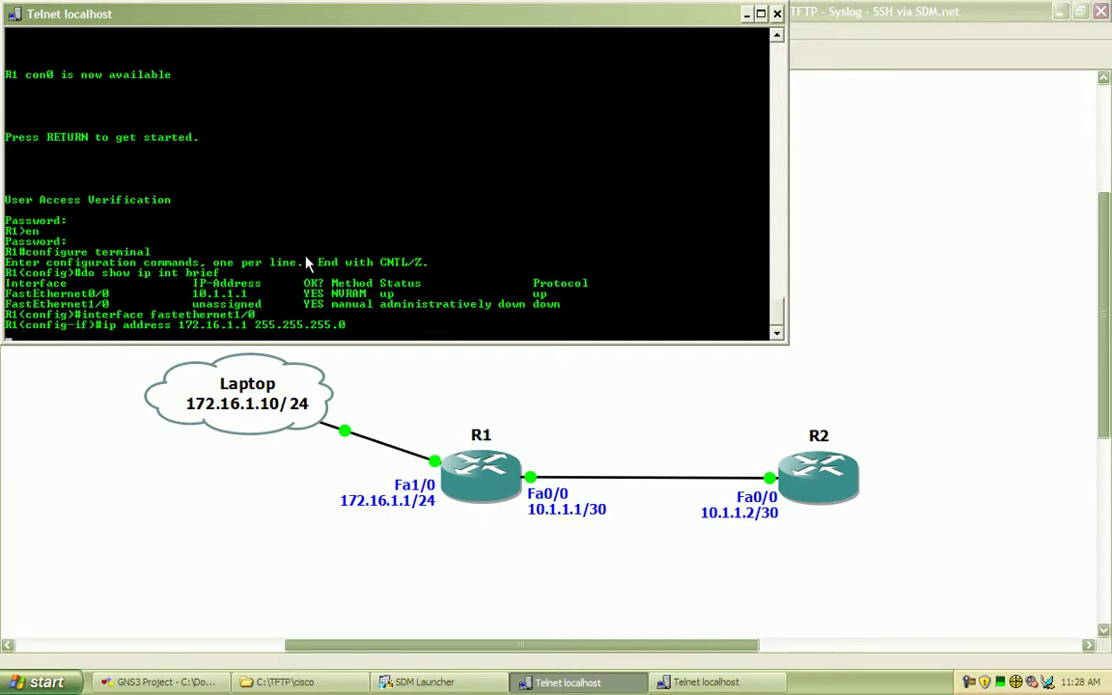
text(no shutdown)
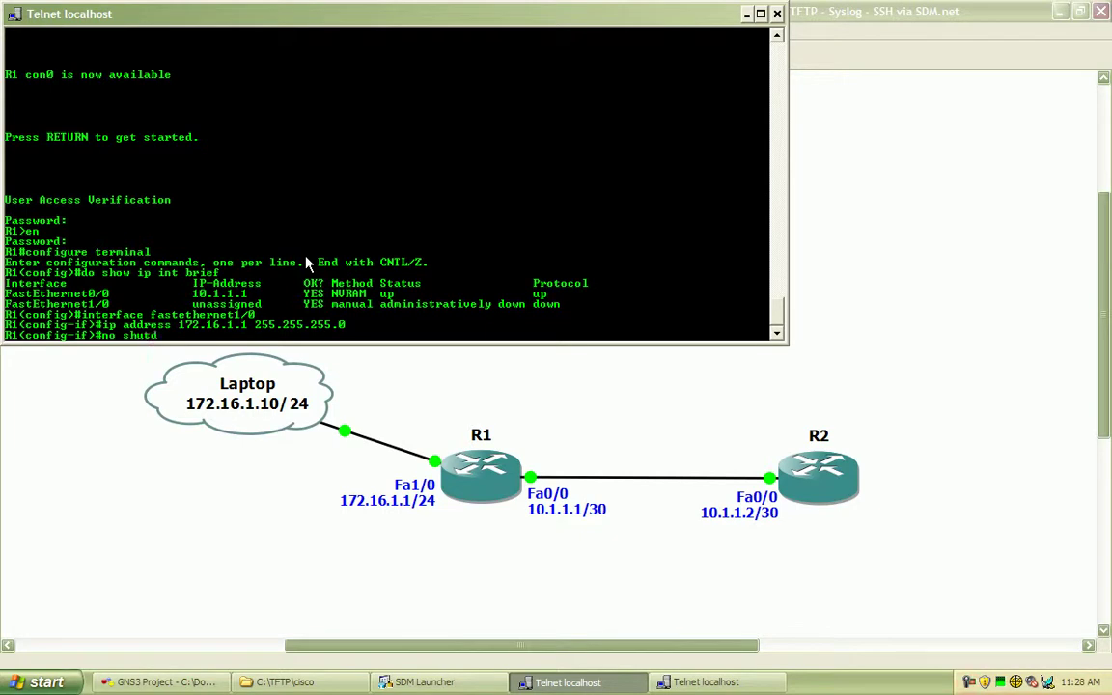
key(Return)
- Set Fa1/0 to full duplex and speed 10, then exit to global configuration
text(du)
key(Tab)
text(f)
key(Tab)
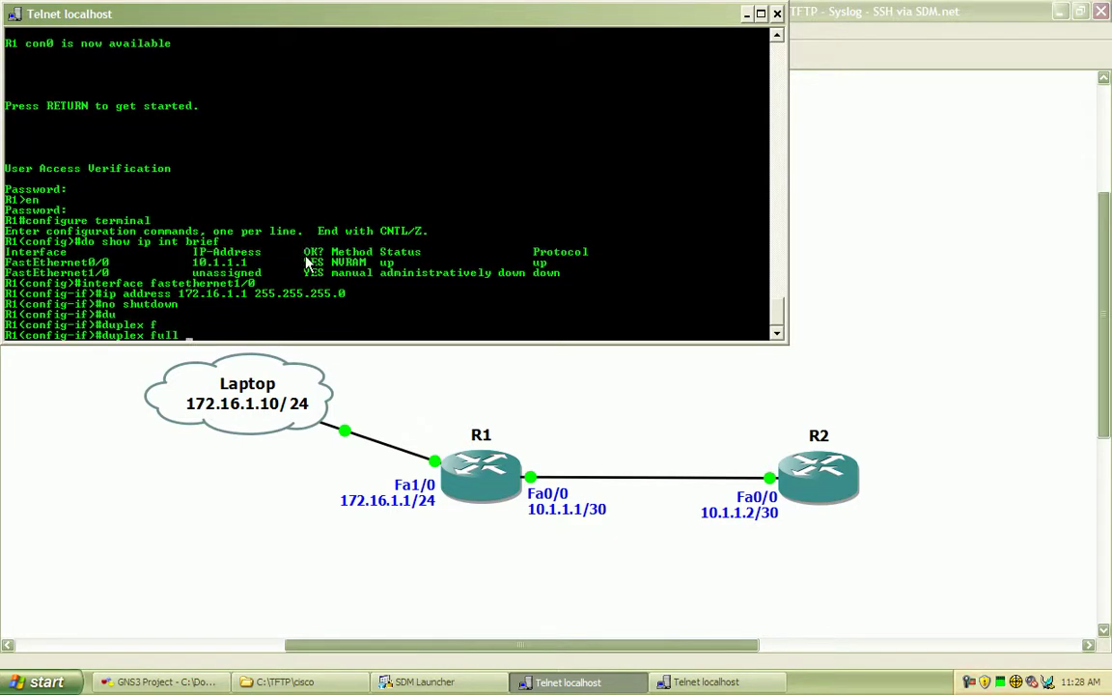
key(Return)
text(spe)
key(Tab)
text(10)
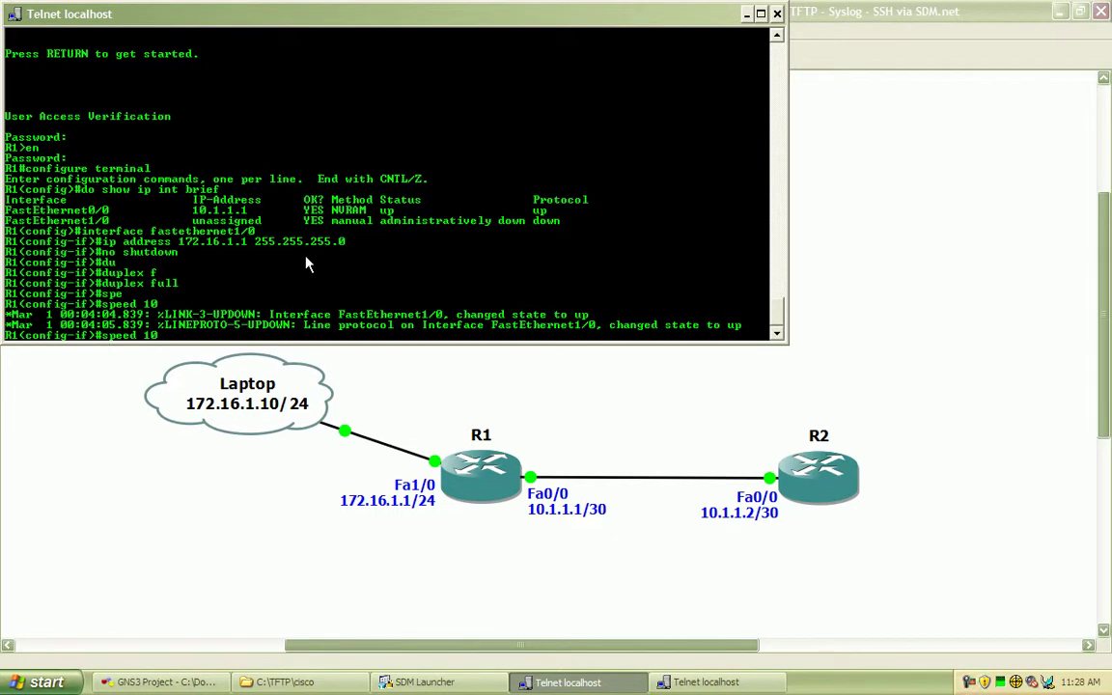
key(Return)
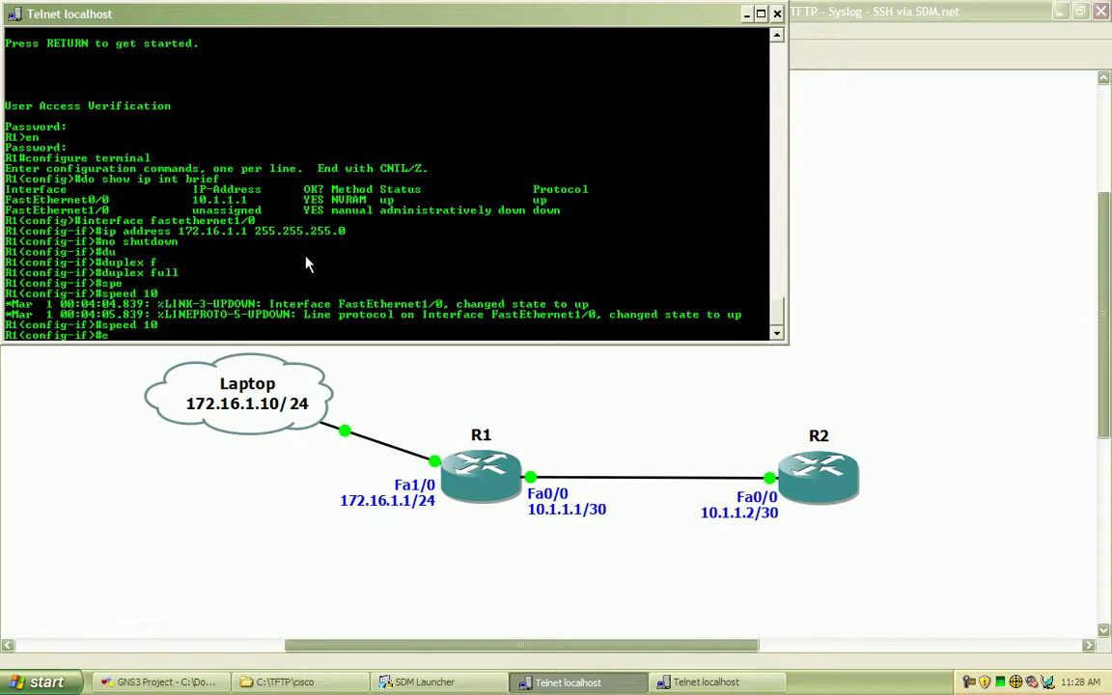
text(exit)
key(Return)
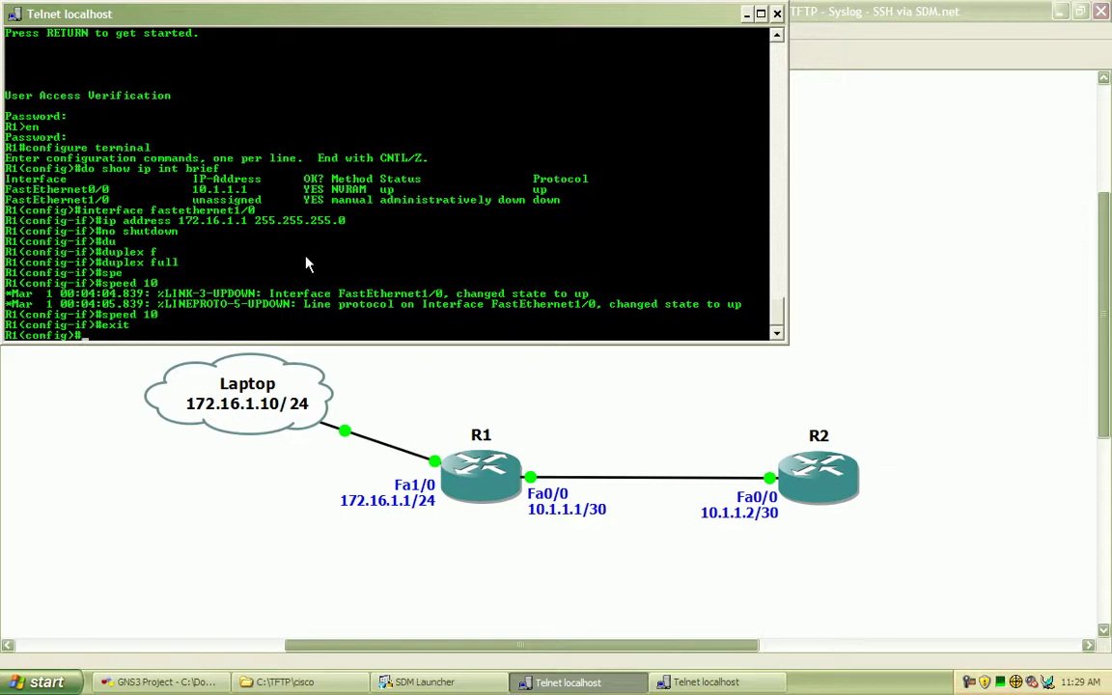
- Create a privilege 15 local admin user with a secret password on R1
text(username matt priv)
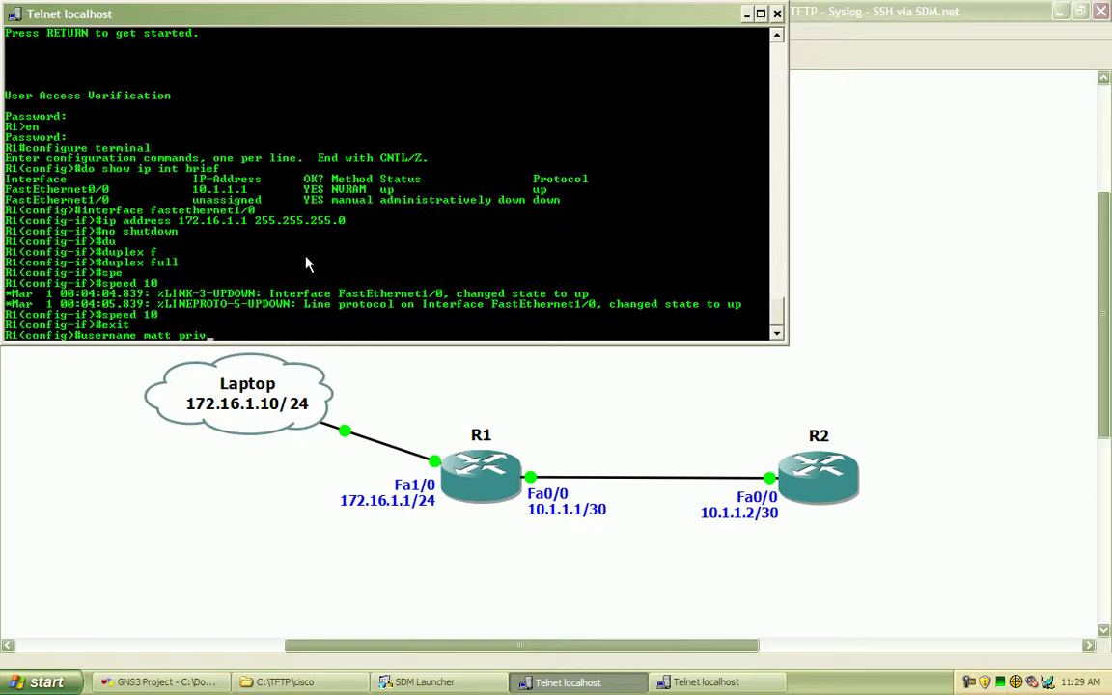
key(Tab)
text(15 secret cisco)
key(Return)
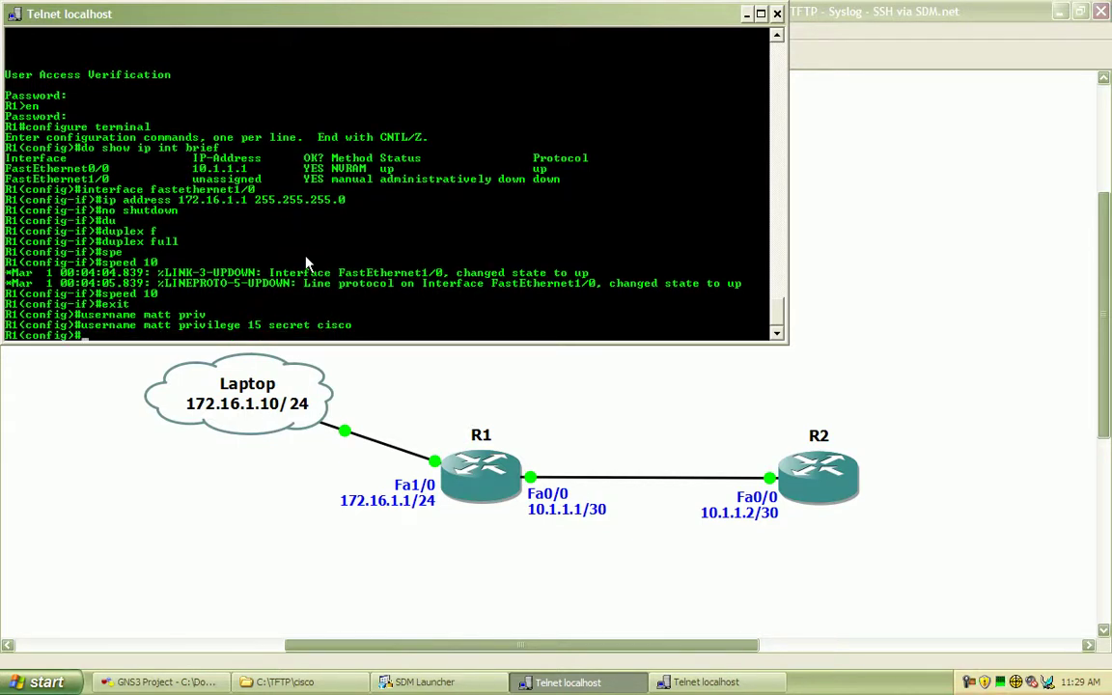
- Set 'ip http authentication local' and confirm both interfaces are up with show ip int brief
text(ip http ?)
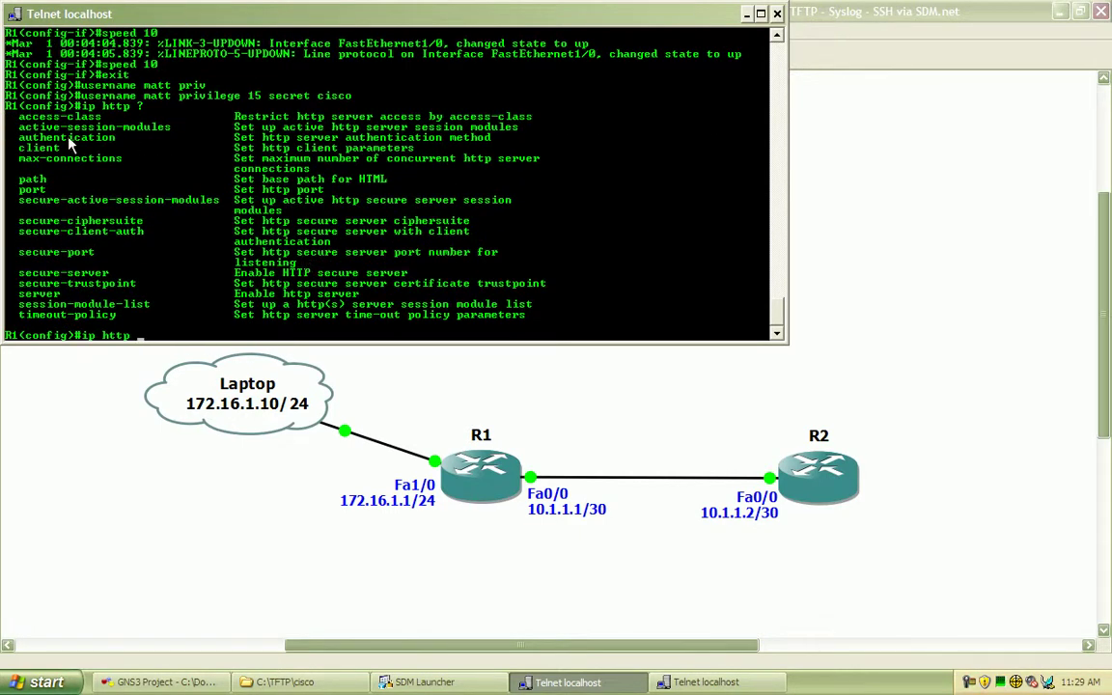
drag(18, 137, 120, 139)
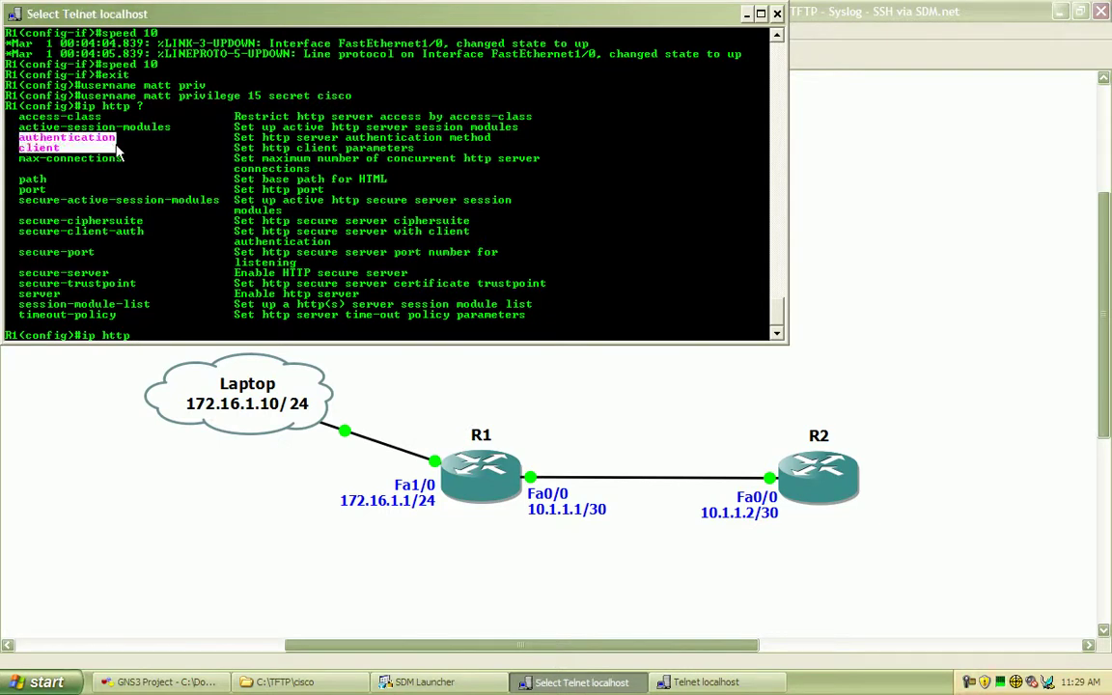
key(Return)
text(authenticaion)
key(BackSpace)
key(BackSpace)
key(BackSpace)
text(tion ?)
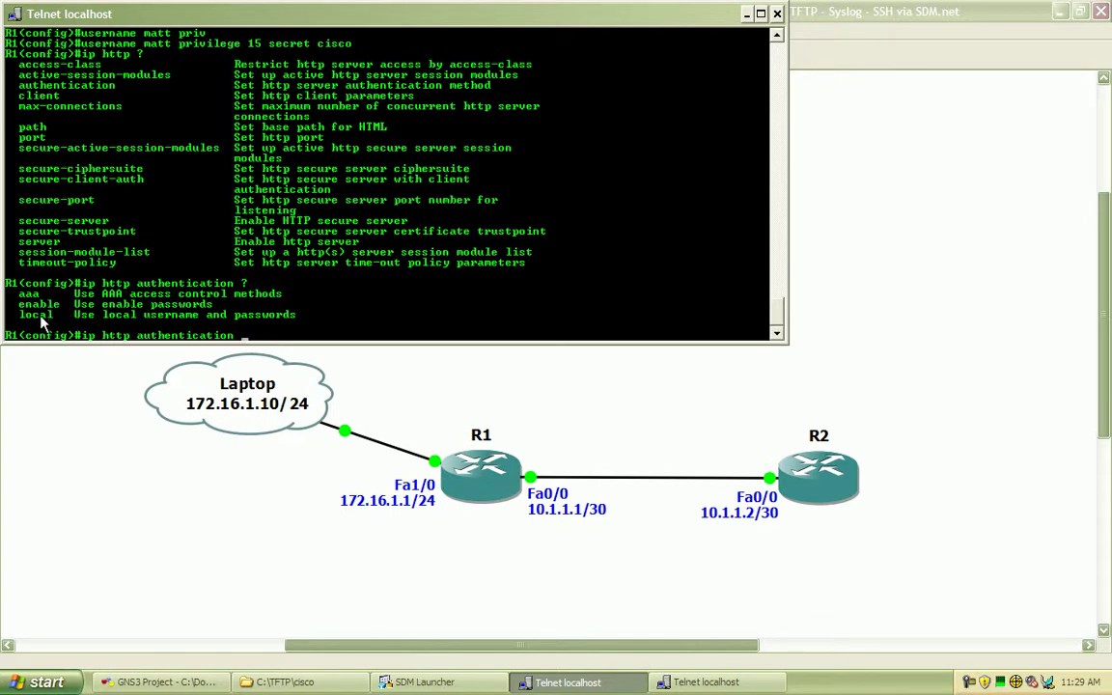
text(local)
key(Return)
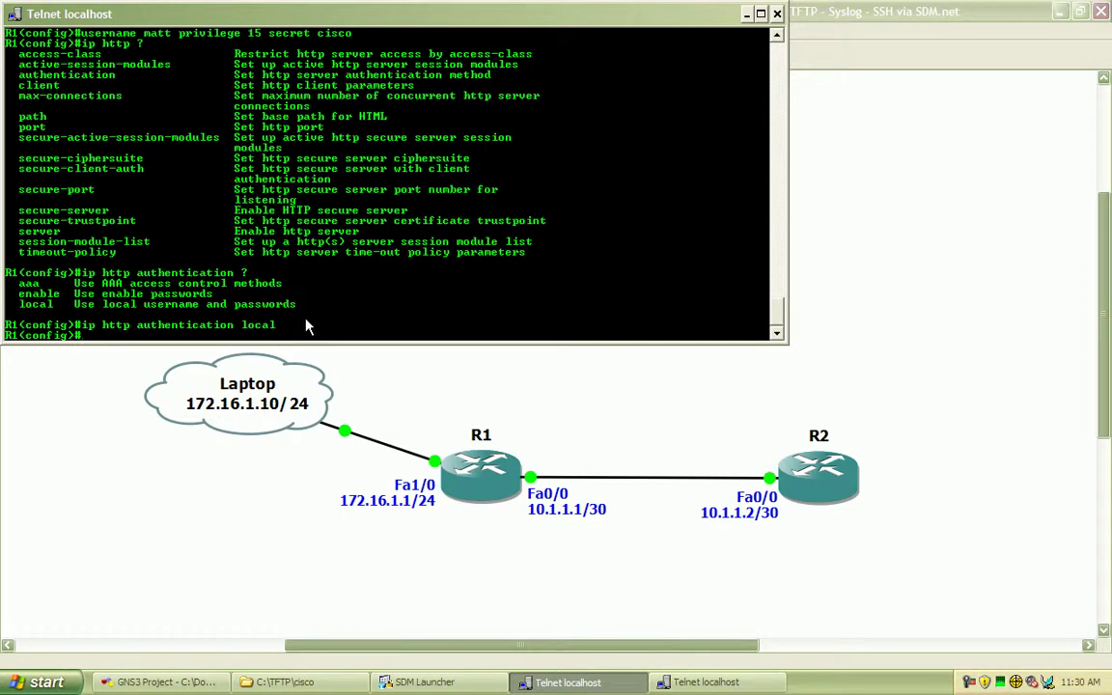
text(do show ip int b)
key(Return)
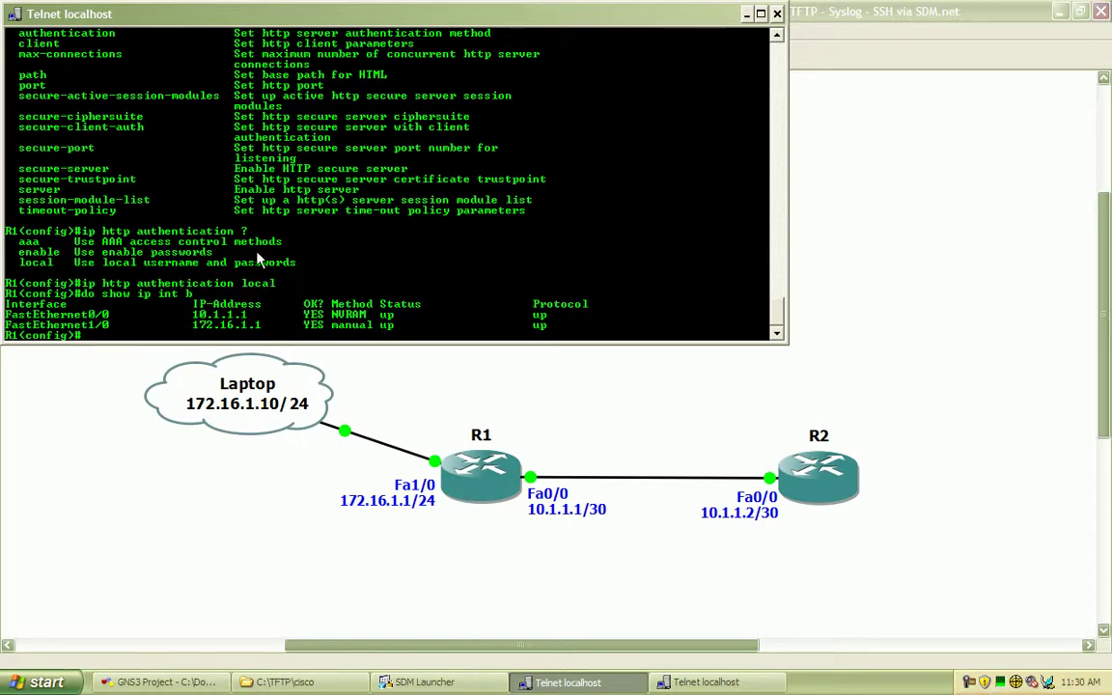
- Launch SDM for device 172.16.1.1 from the SDM Launcher
click(422, 683)
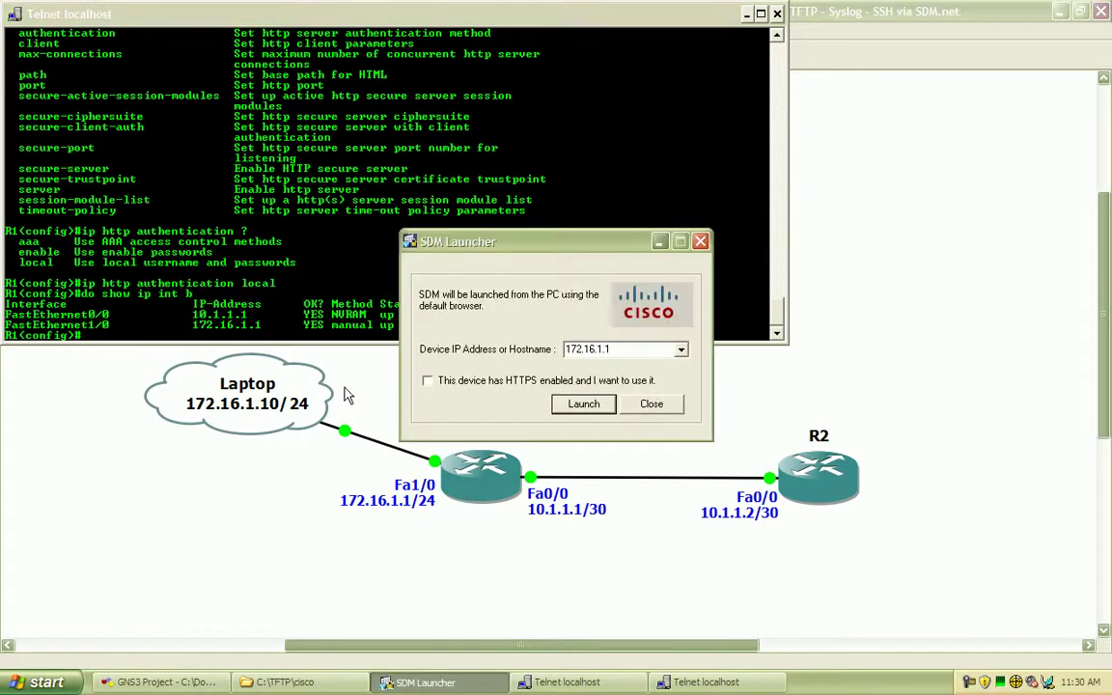
click(583, 411)
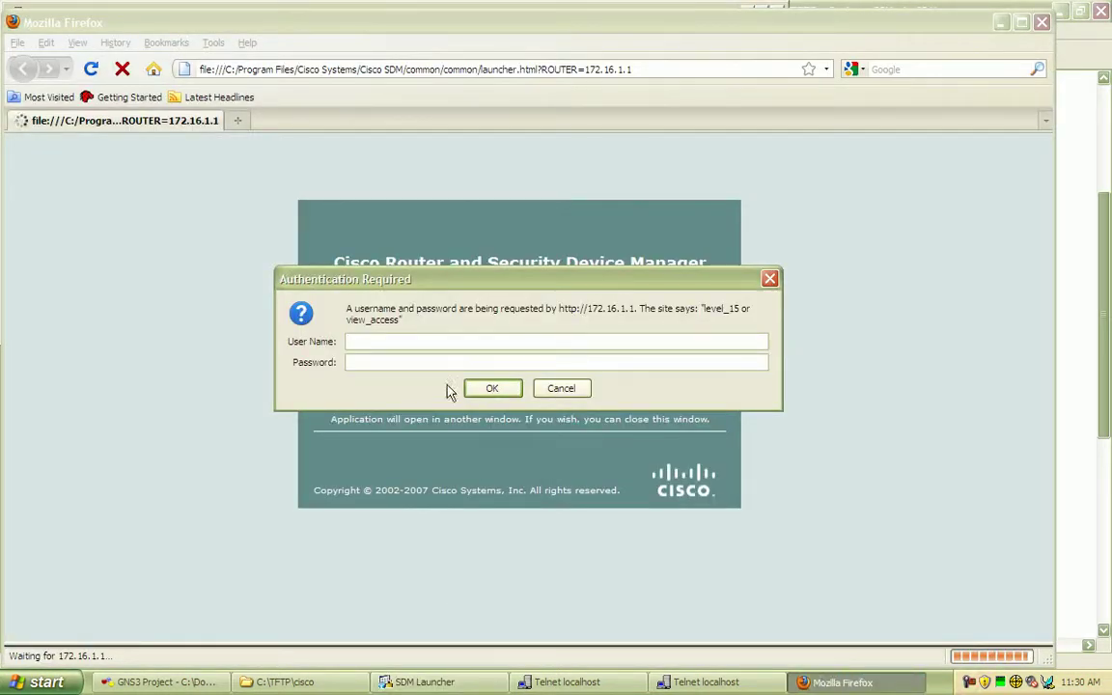
click(439, 683)
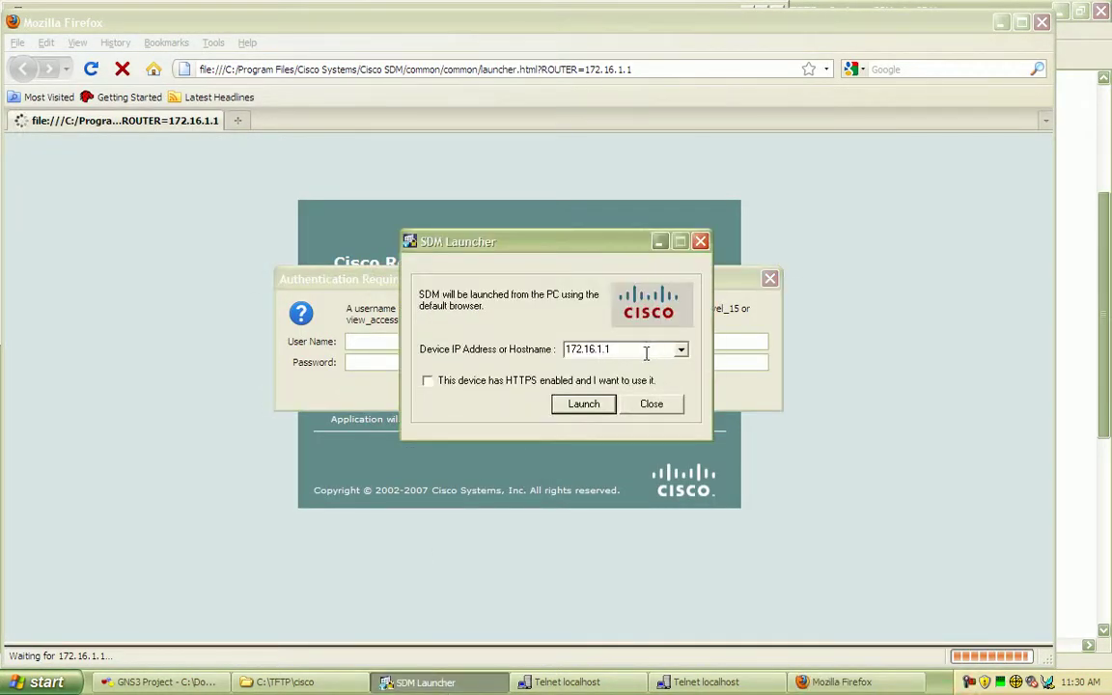
drag(566, 349, 643, 365)
- Sign in with the local admin username and password, then minimize the launcher page
click(367, 281)
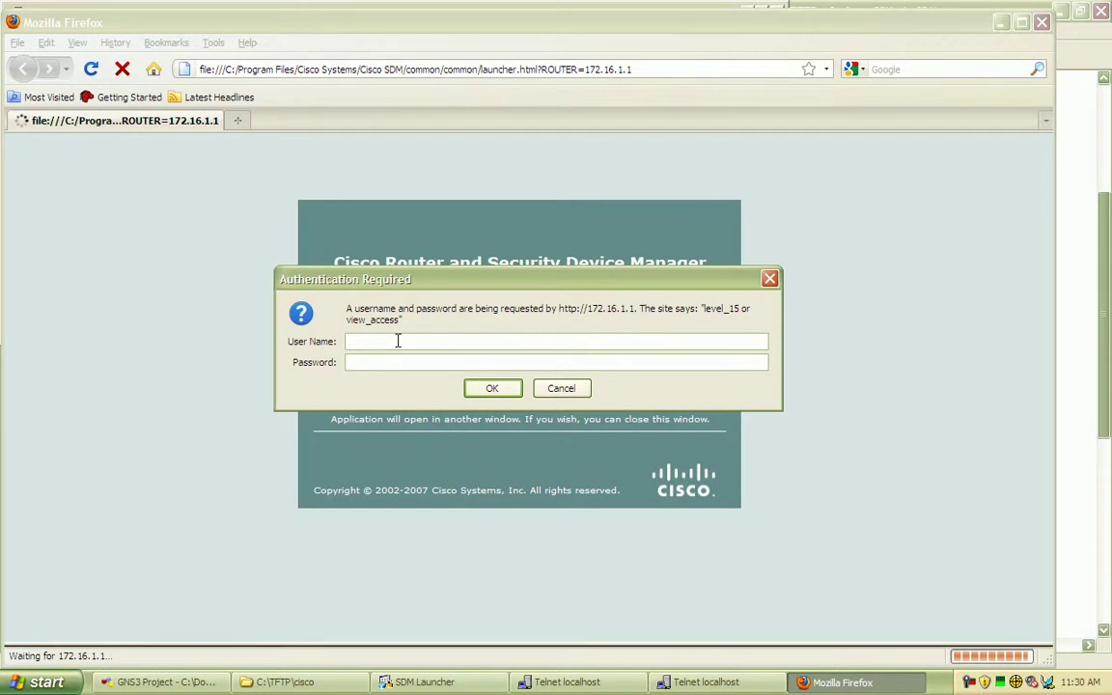
text(matt)
key(Tab)
text(cisco)
click(488, 391)
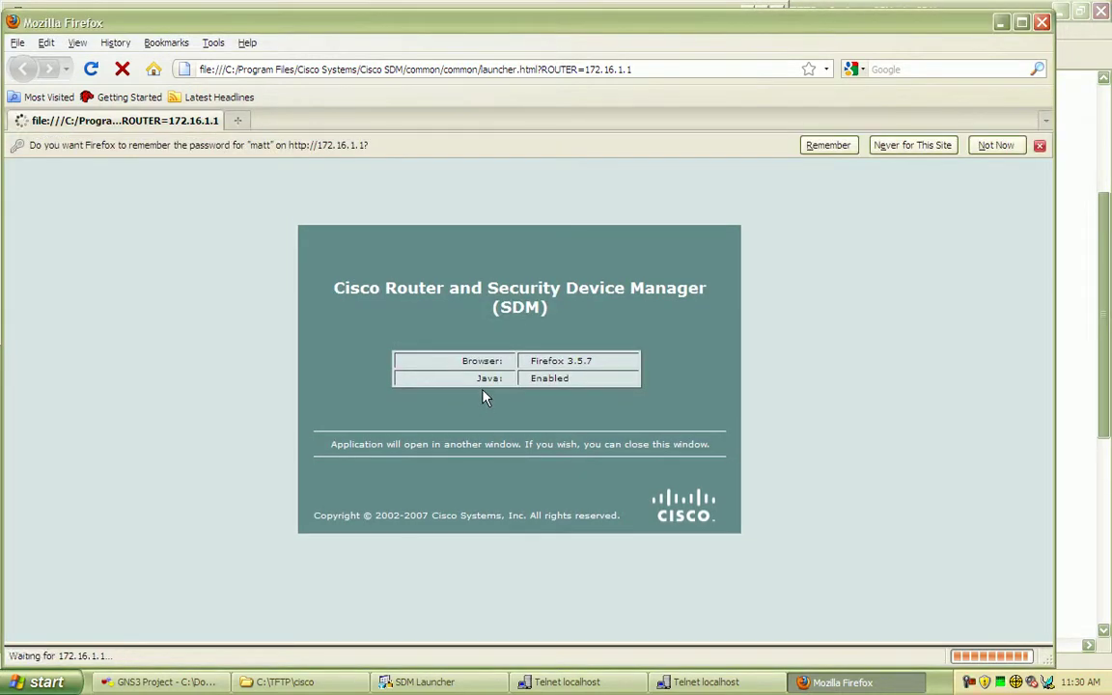
click(1002, 24)
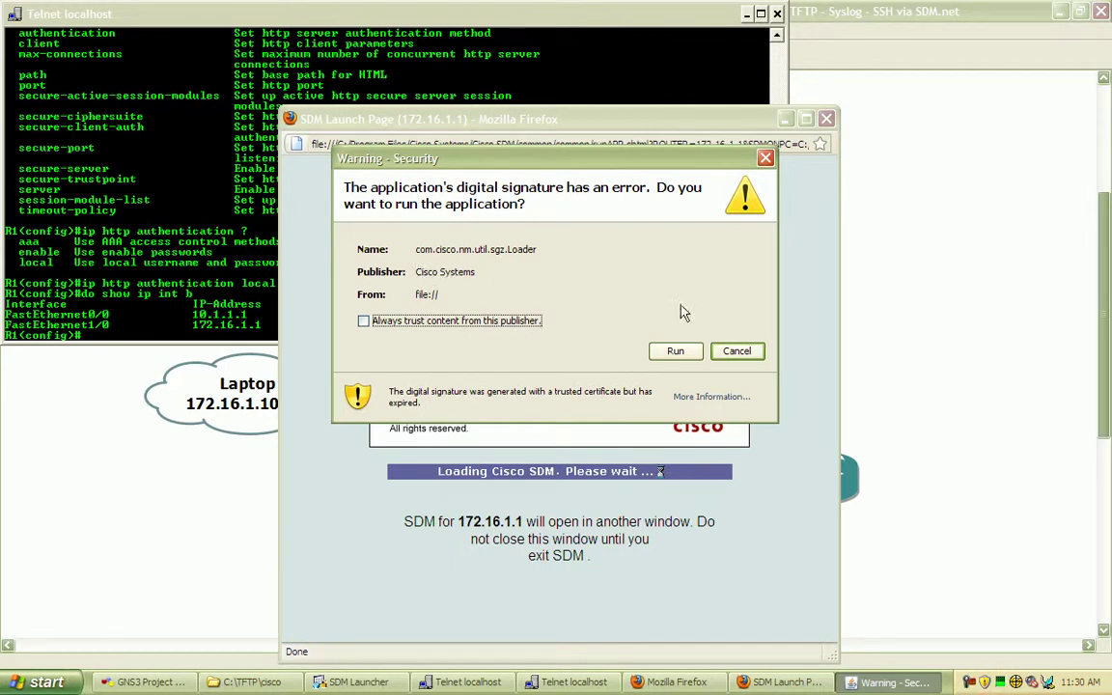
- Choose Run on the expired-signature security warning to load Cisco SDM
click(660, 353)
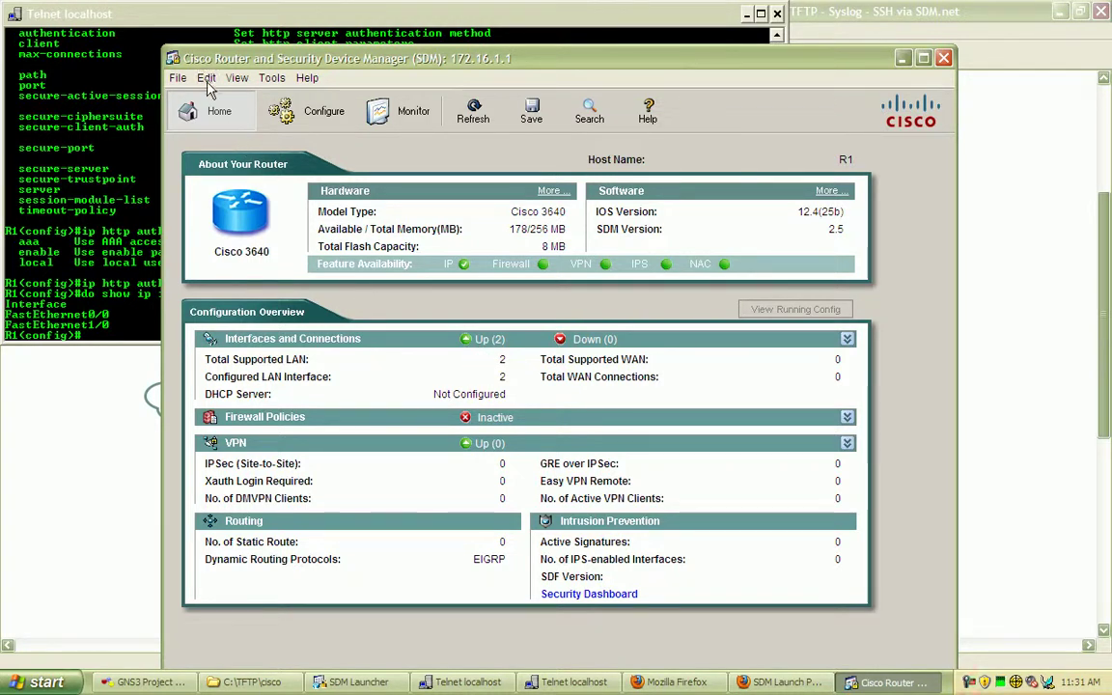
- Enable 'Preview commands before delivering to router' in Preferences, then go to Configure's Interfaces and Connections
click(178, 78)
mouse_move(208, 85)
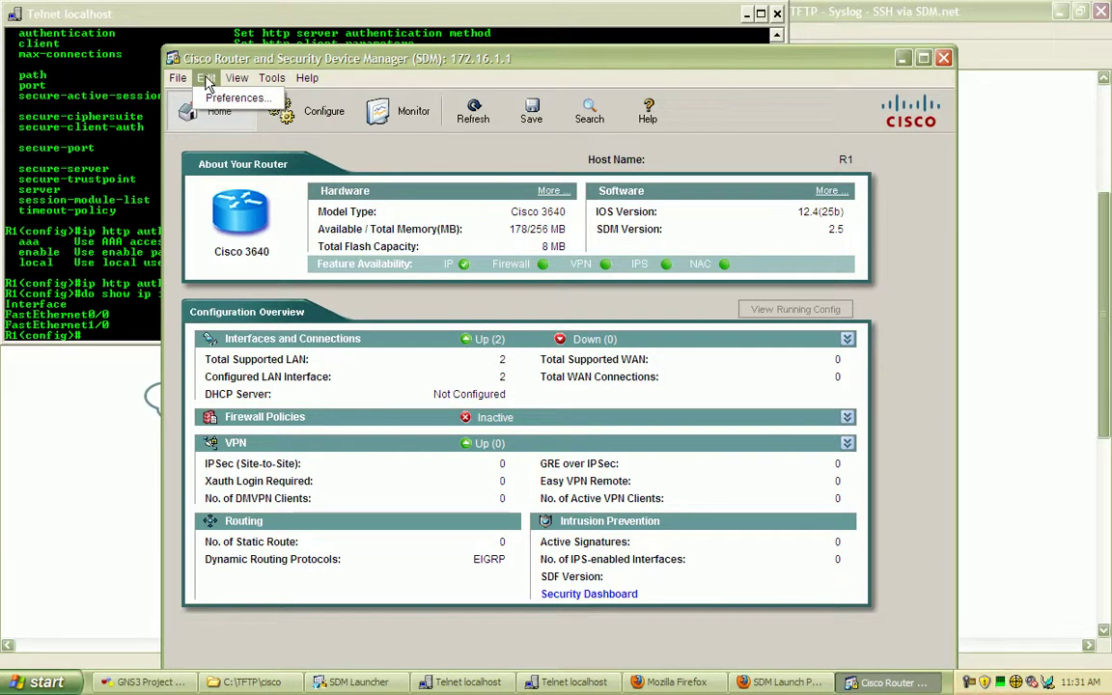
click(222, 98)
click(339, 341)
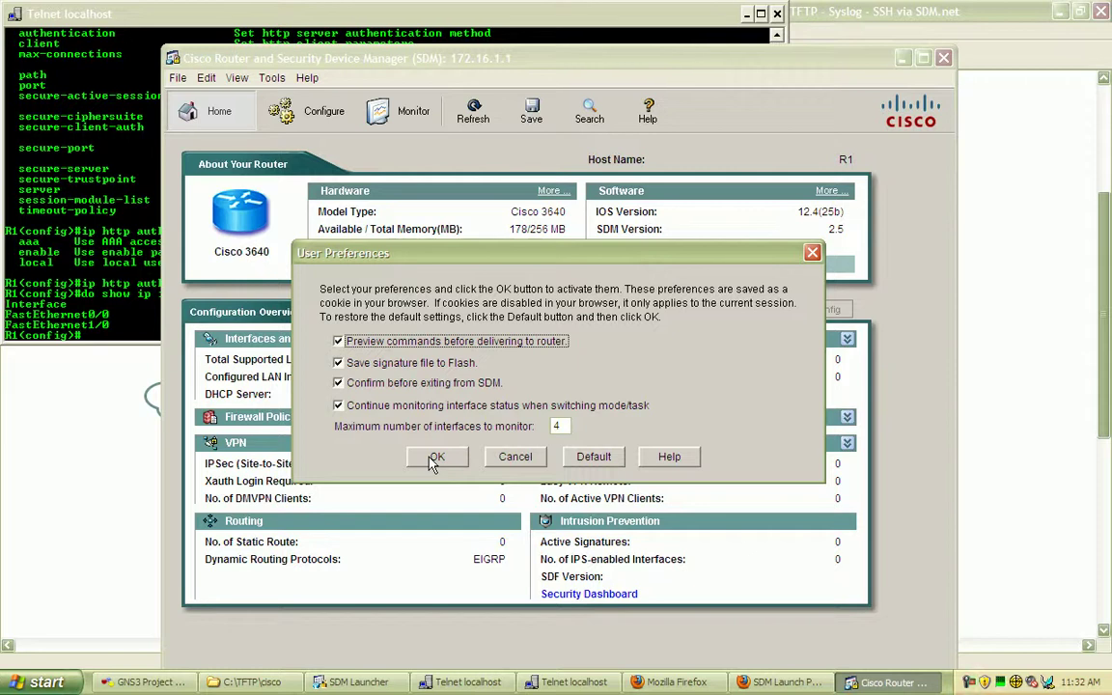
click(432, 462)
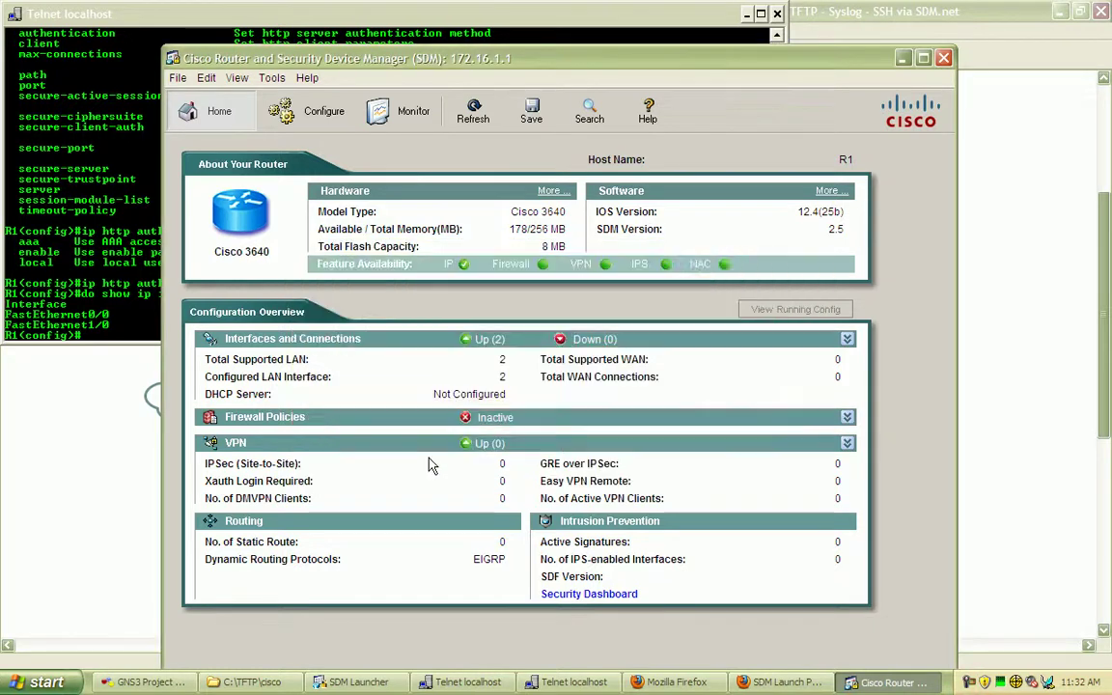
click(330, 121)
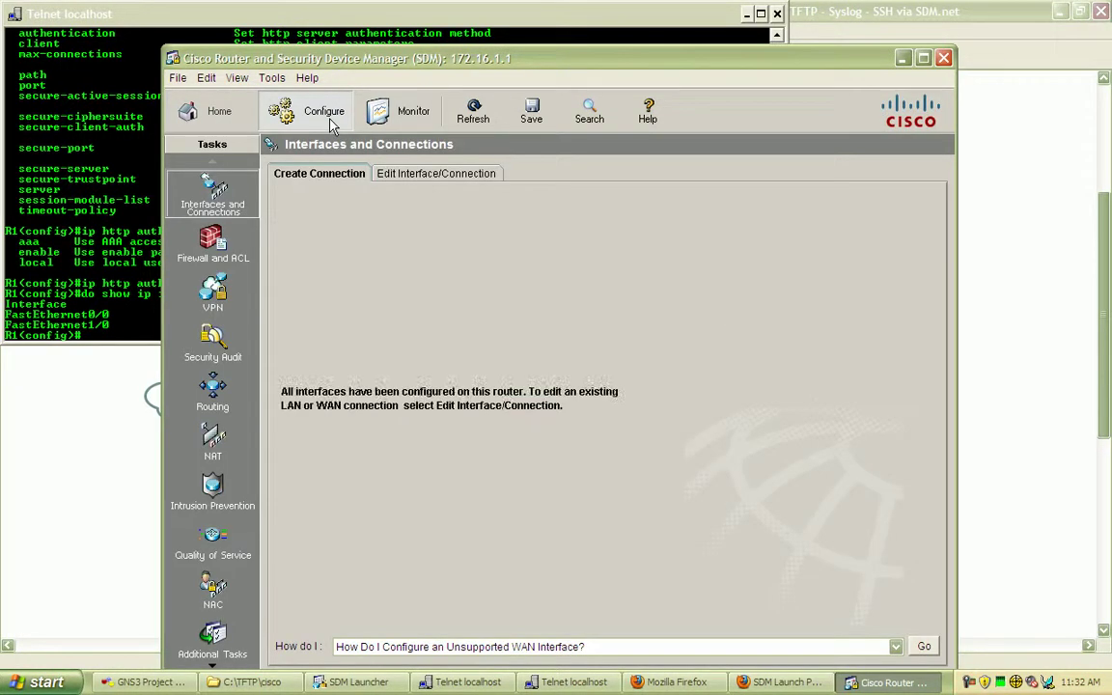